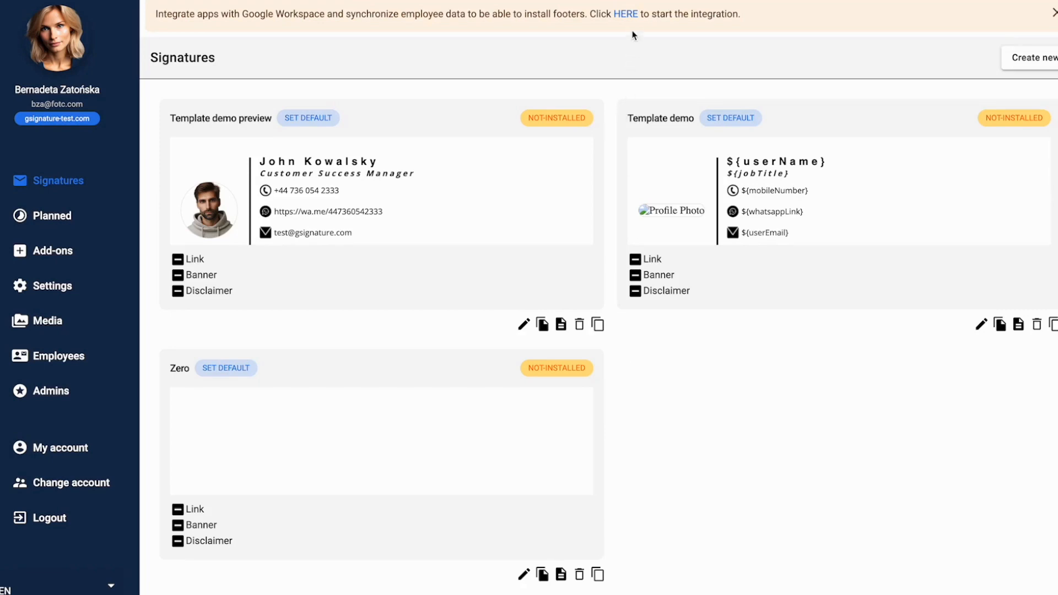
Step: Open the "Template demo preview" signature for editing and inspect its banner options and HTML source
{"action": "left_click", "coordinate": [627, 15]}
{"action": "left_click", "coordinate": [523, 325]}
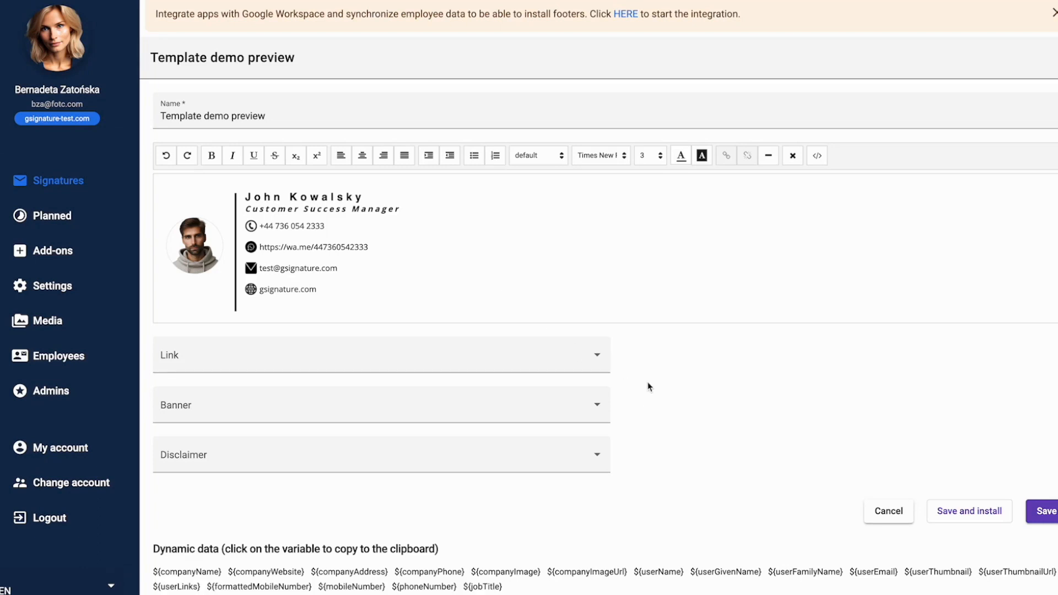
{"action": "left_click", "coordinate": [546, 405]}
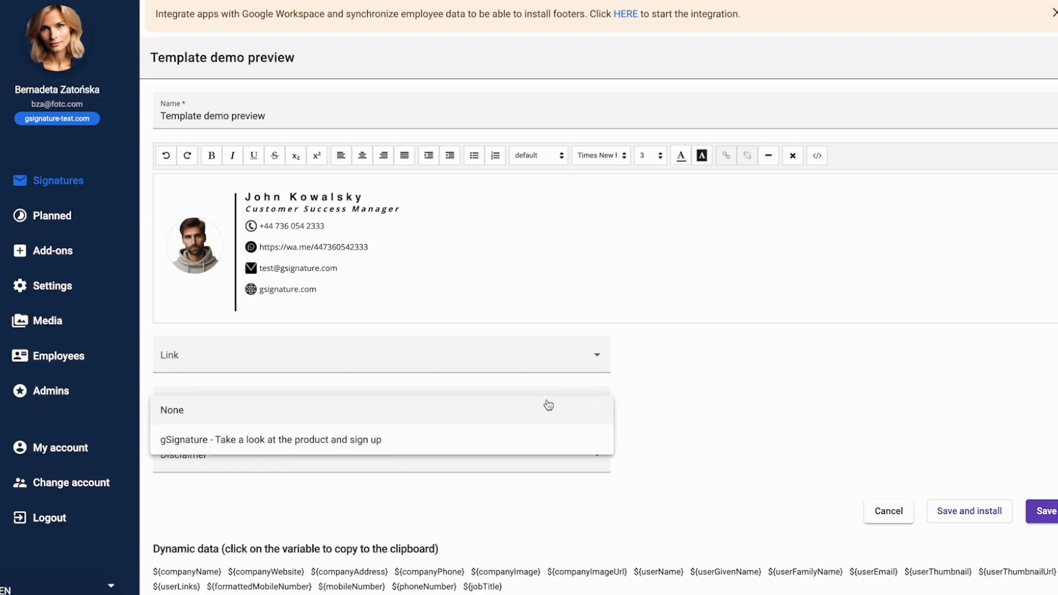
{"action": "left_click", "coordinate": [640, 390]}
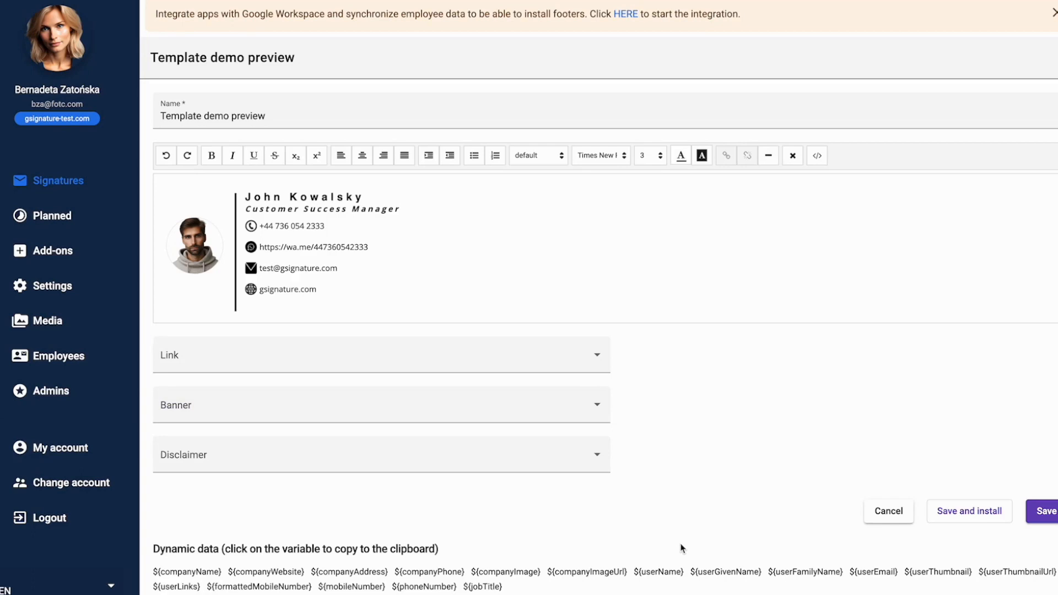
{"action": "left_click", "coordinate": [817, 155]}
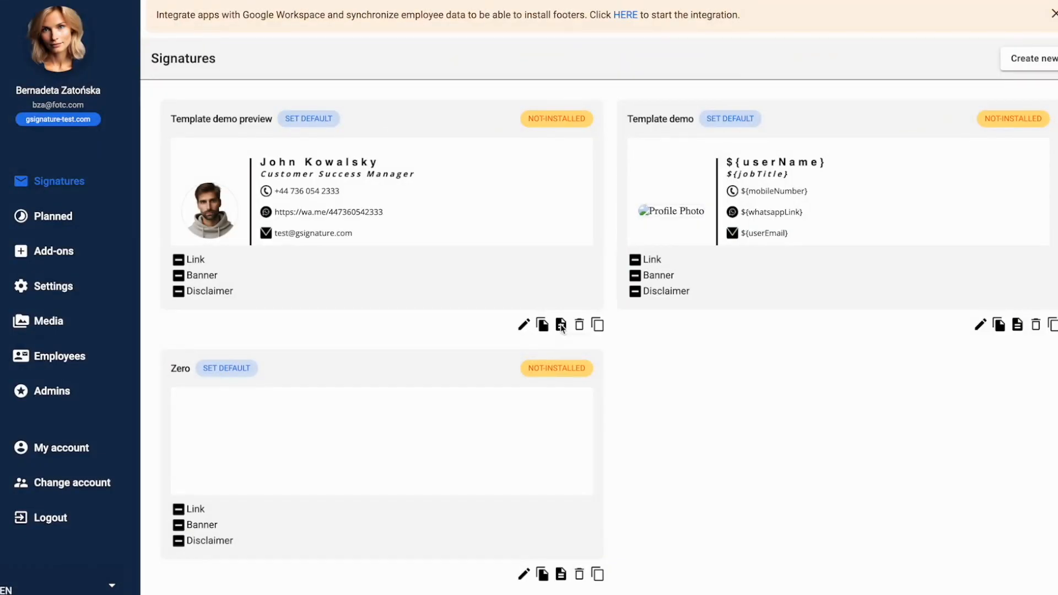
Step: Open the installation page of "Template demo preview" and examine the options for setting it for a unit or group
{"action": "left_click", "coordinate": [561, 324]}
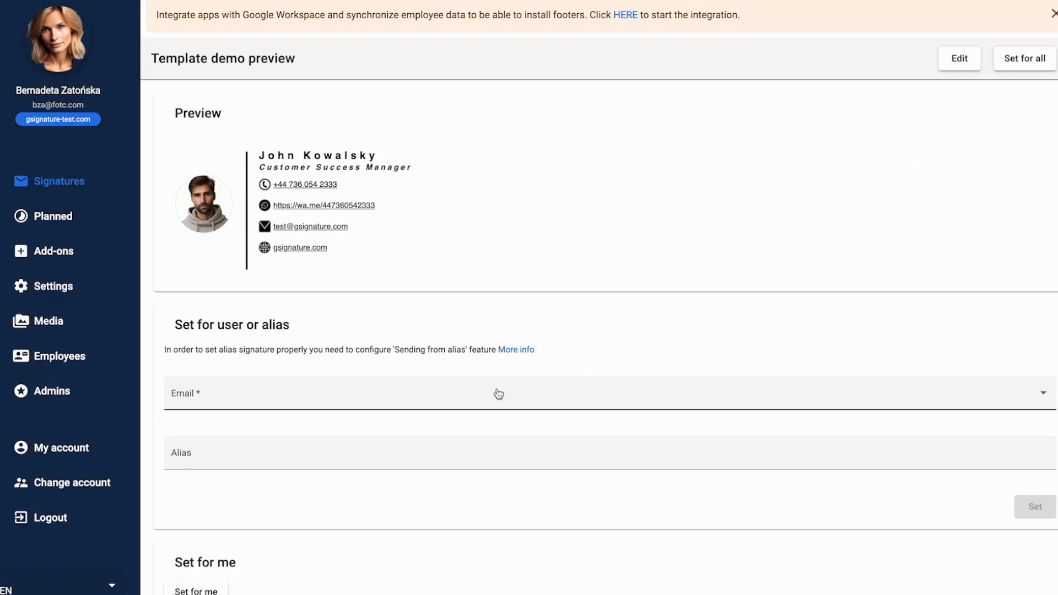
{"action": "scroll", "coordinate": [402, 462], "scroll_direction": "down", "scroll_amount": 2}
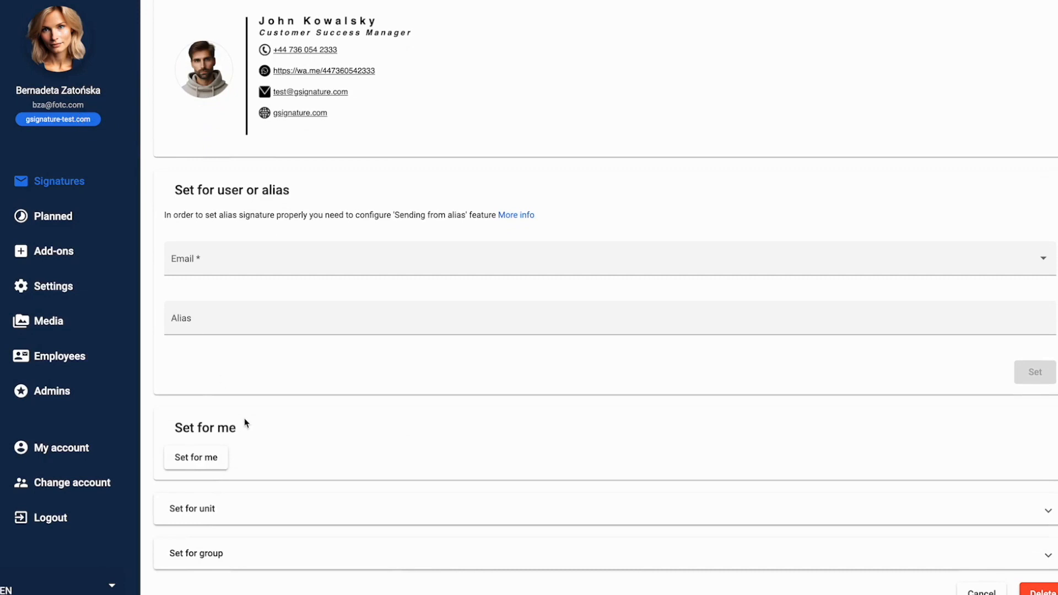
{"action": "scroll", "coordinate": [312, 442], "scroll_direction": "down", "scroll_amount": 2}
{"action": "left_click", "coordinate": [293, 419]}
{"action": "left_click", "coordinate": [292, 532]}
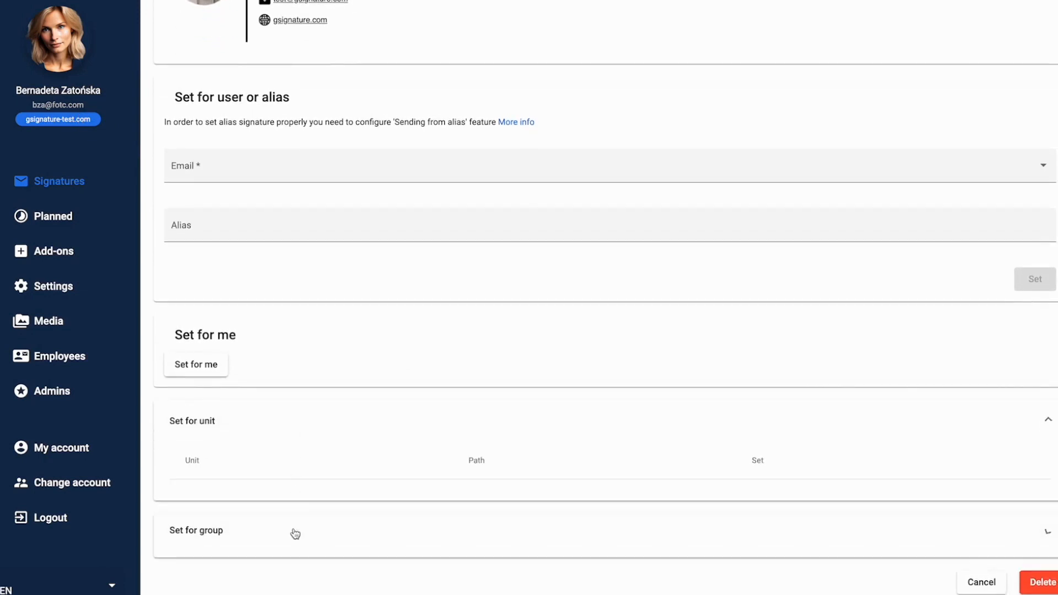
{"action": "scroll", "coordinate": [348, 426], "scroll_direction": "down", "scroll_amount": 1}
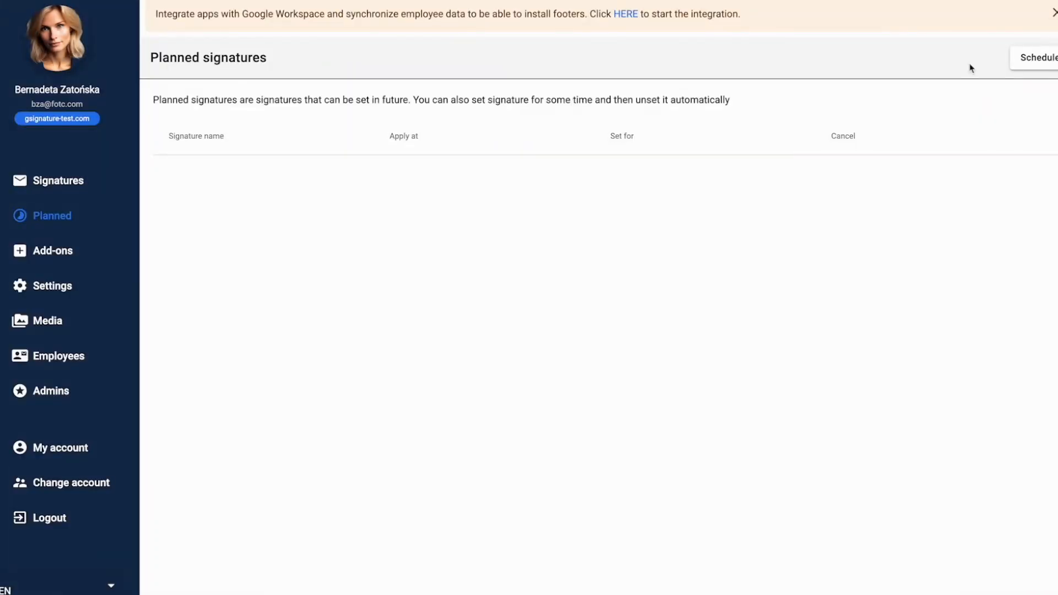
Step: Start a planned signature for all users, beginning on 2024-03-24 with the "Template demo" template
{"action": "left_click", "coordinate": [1047, 55]}
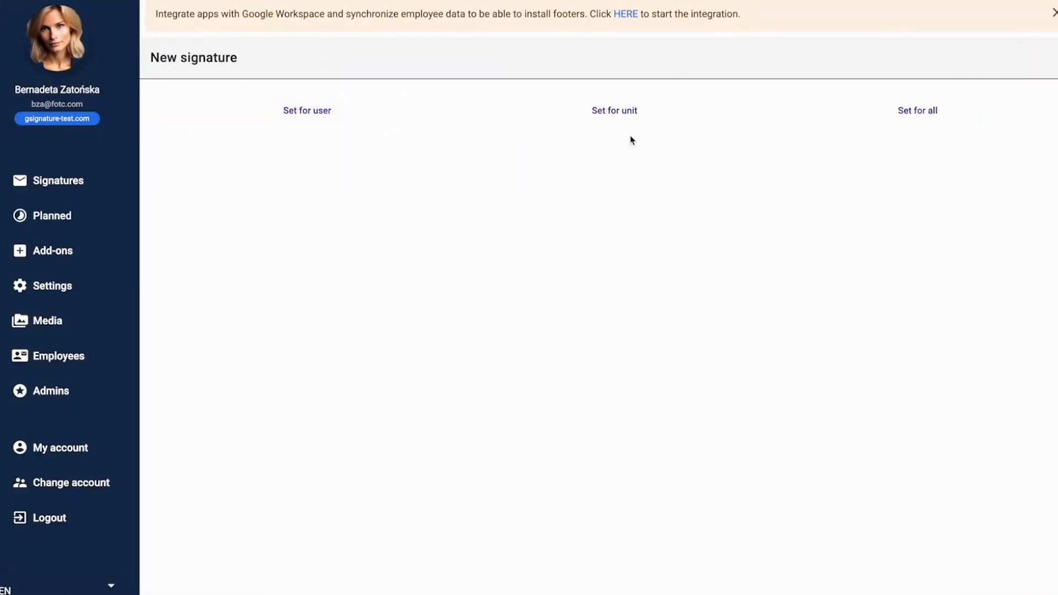
{"action": "left_click", "coordinate": [922, 114]}
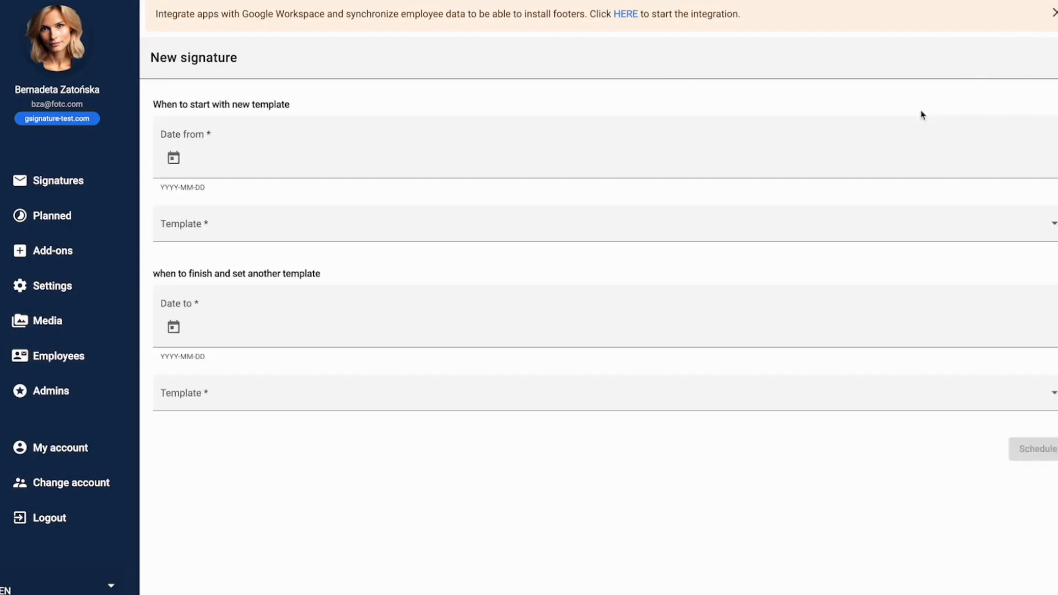
{"action": "left_click", "coordinate": [174, 158]}
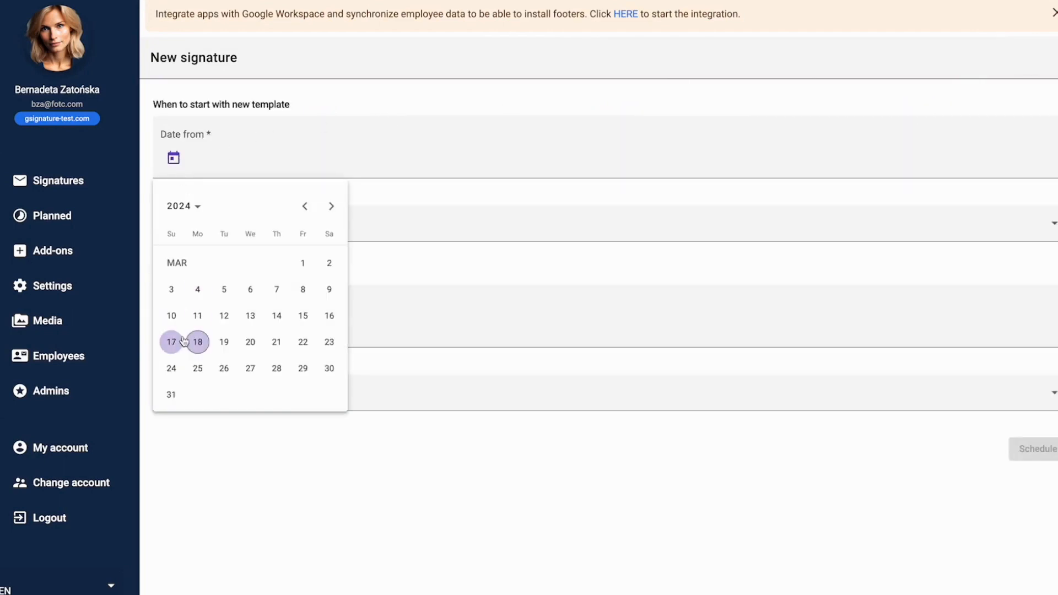
{"action": "left_click", "coordinate": [171, 368]}
{"action": "left_click", "coordinate": [198, 224]}
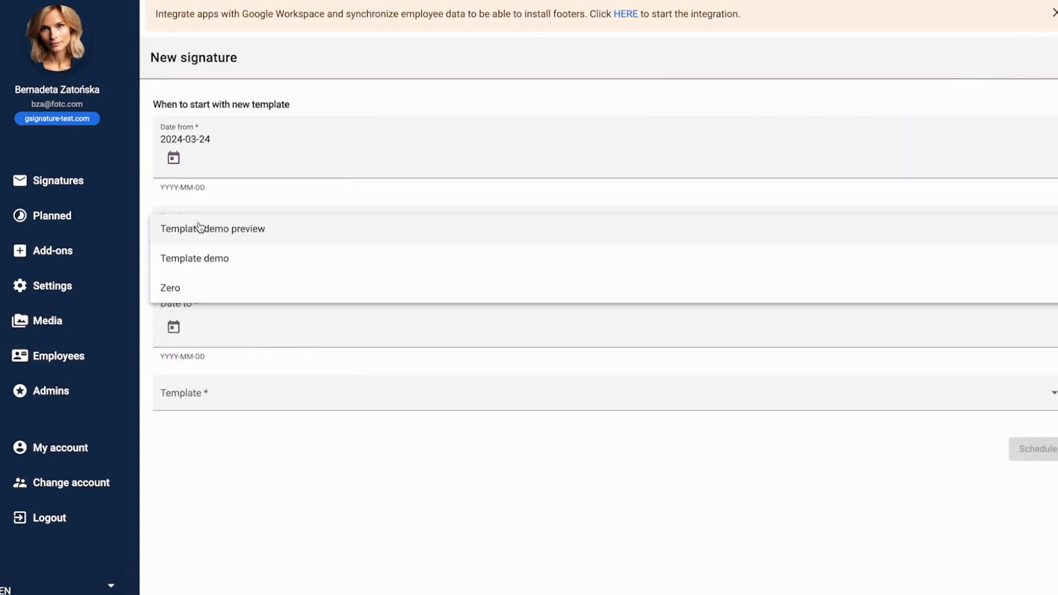
{"action": "left_click", "coordinate": [205, 257]}
Step: Set the planned signature's end date to 2024-04-21 and the follow-up template to "Template demo preview"
{"action": "left_click", "coordinate": [184, 327]}
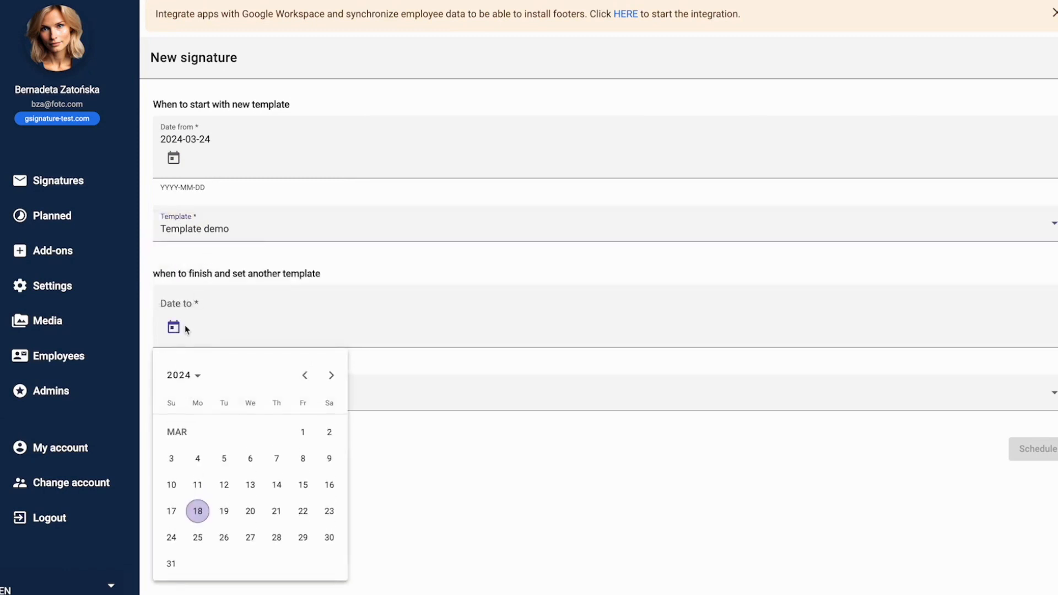
{"action": "left_click", "coordinate": [331, 375]}
{"action": "left_click", "coordinate": [172, 537]}
{"action": "left_click", "coordinate": [219, 412]}
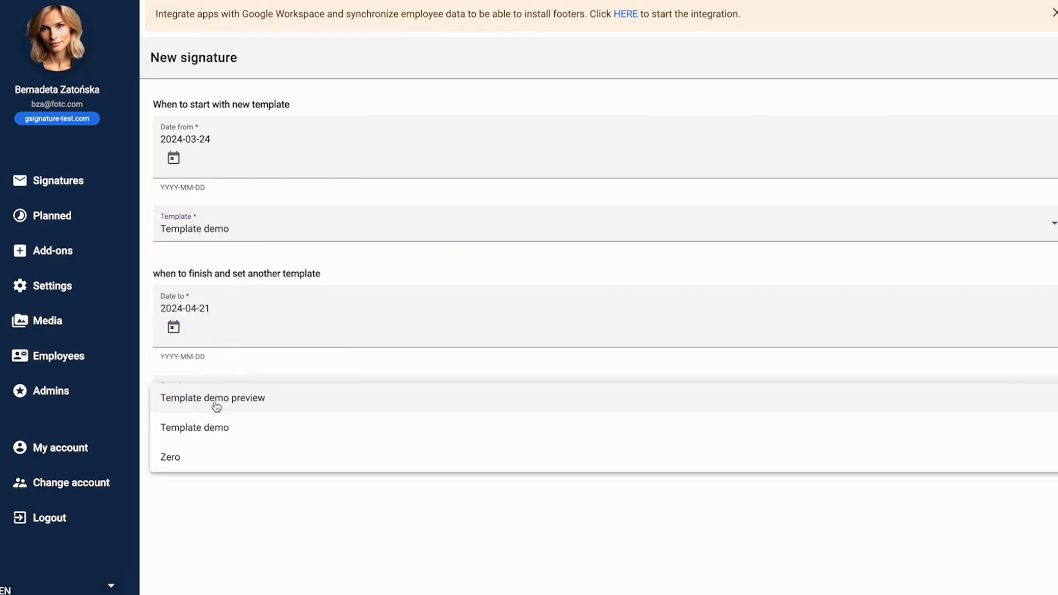
{"action": "left_click", "coordinate": [224, 407]}
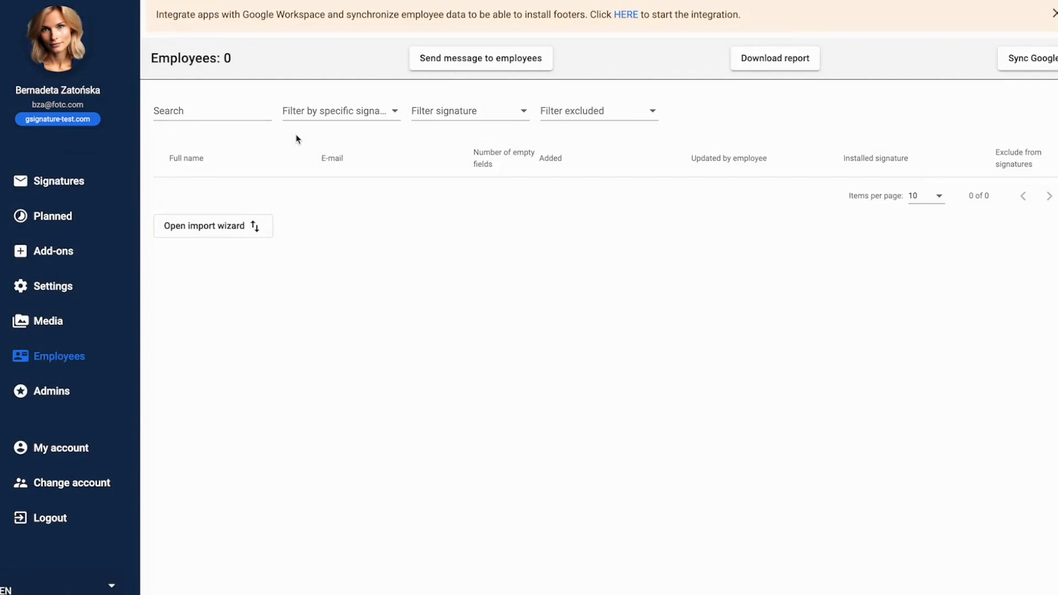
Step: Review the employee list's signature filter options and open the import wizard
{"action": "left_click", "coordinate": [327, 114]}
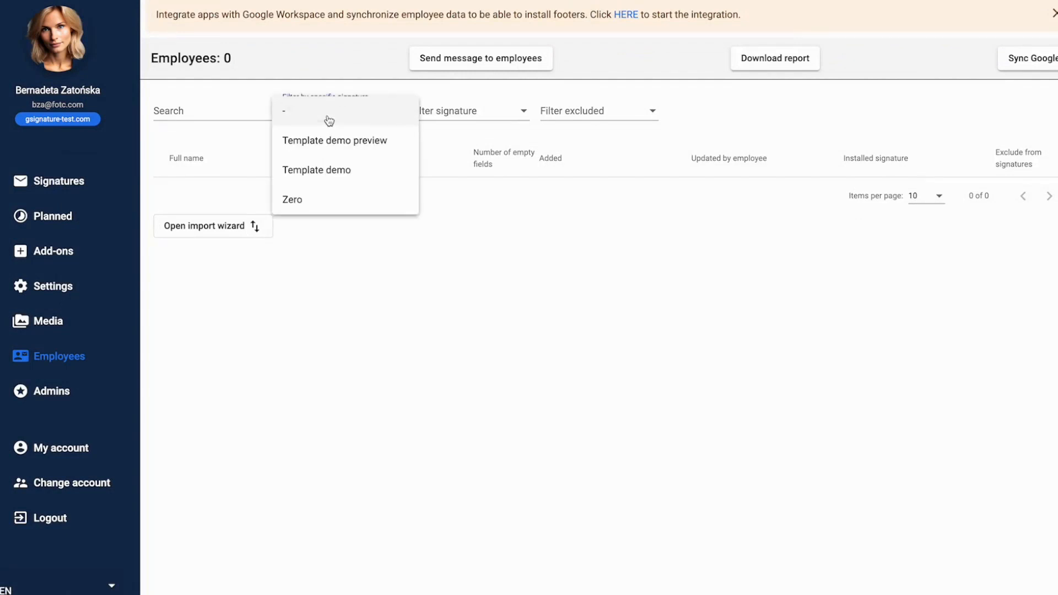
{"action": "left_click", "coordinate": [454, 116]}
{"action": "left_click", "coordinate": [454, 116]}
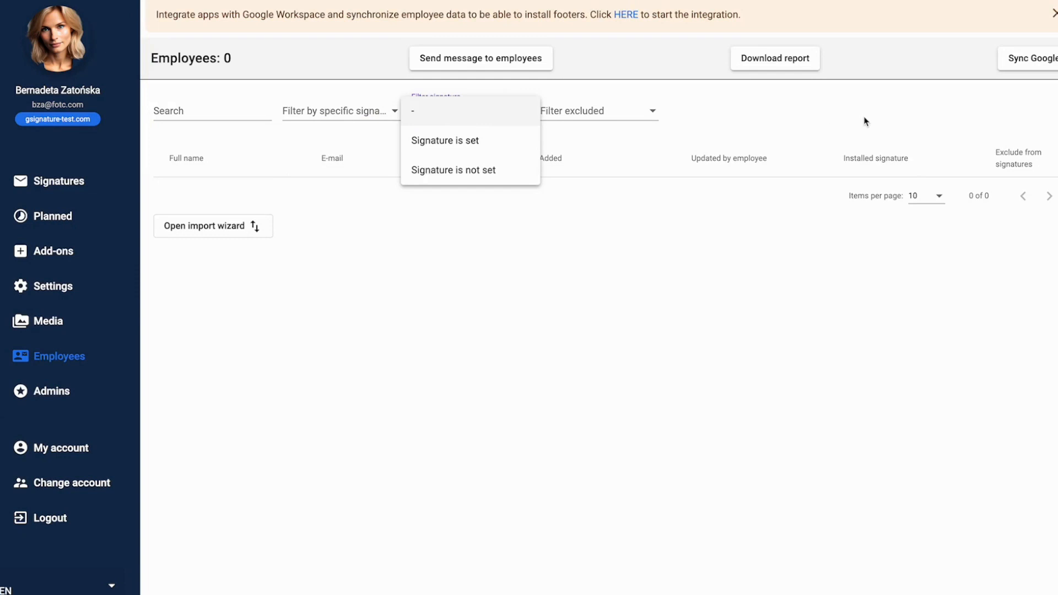
{"action": "left_click", "coordinate": [1034, 144]}
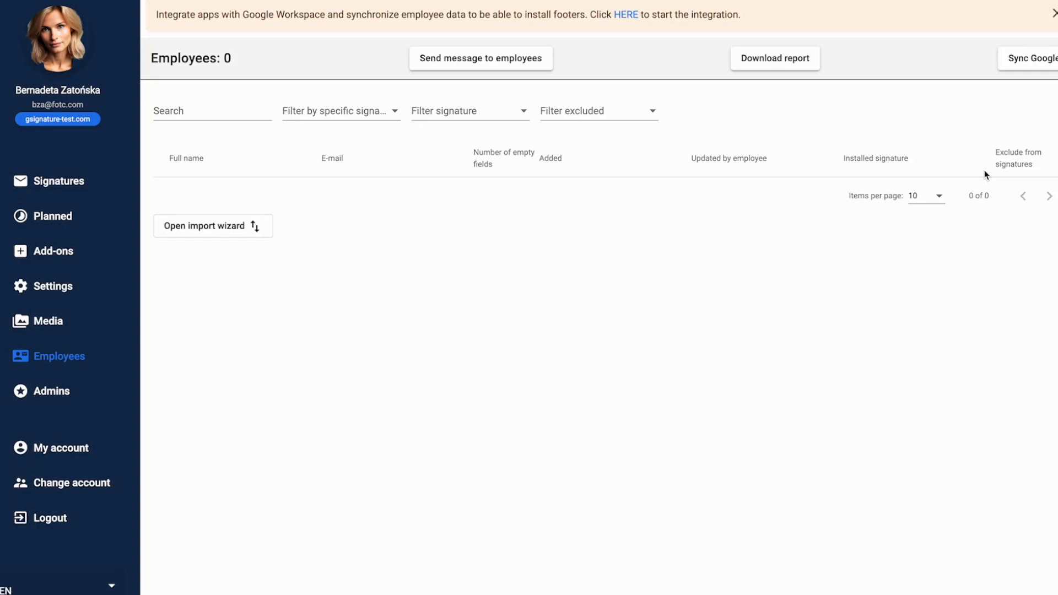
{"action": "left_click", "coordinate": [226, 227]}
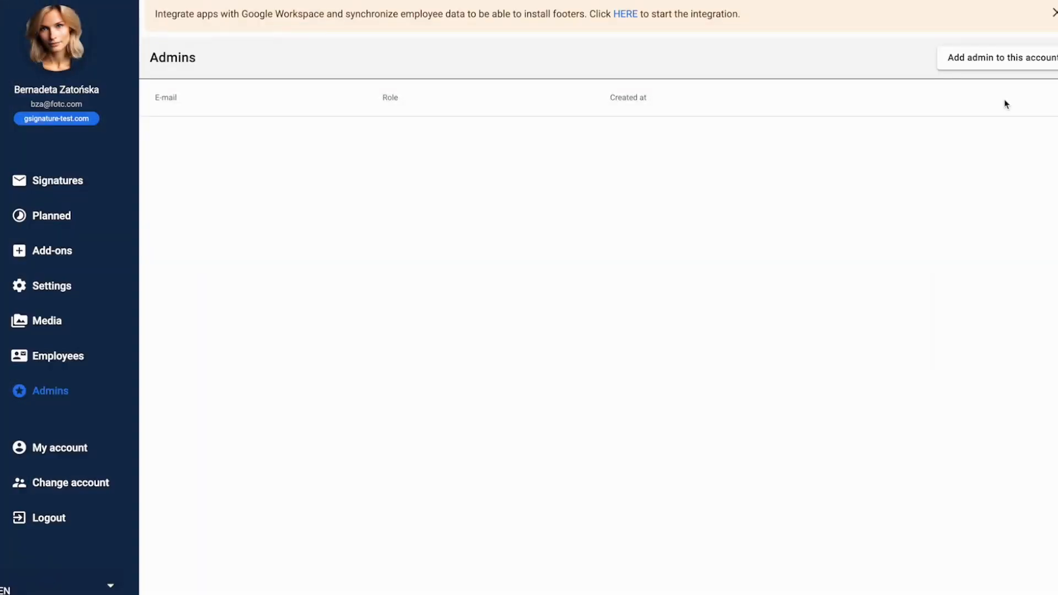
Step: Open the form for adding an admin to this account
{"action": "left_click", "coordinate": [1014, 65]}
{"action": "left_click", "coordinate": [307, 118]}
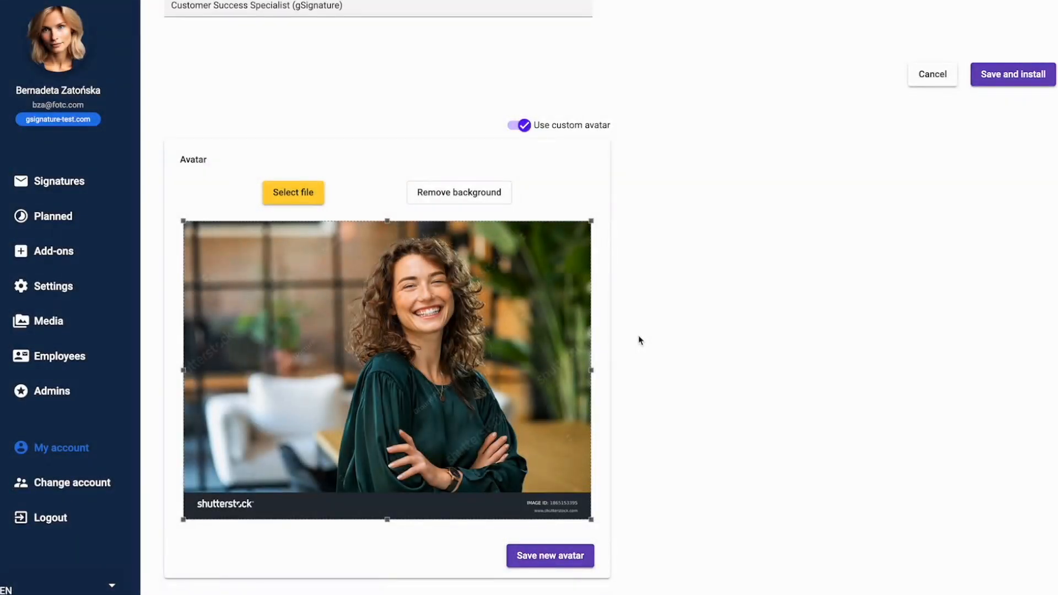
Step: Remove the background from the custom avatar photo and crop it closely around the woman
{"action": "left_click", "coordinate": [479, 196]}
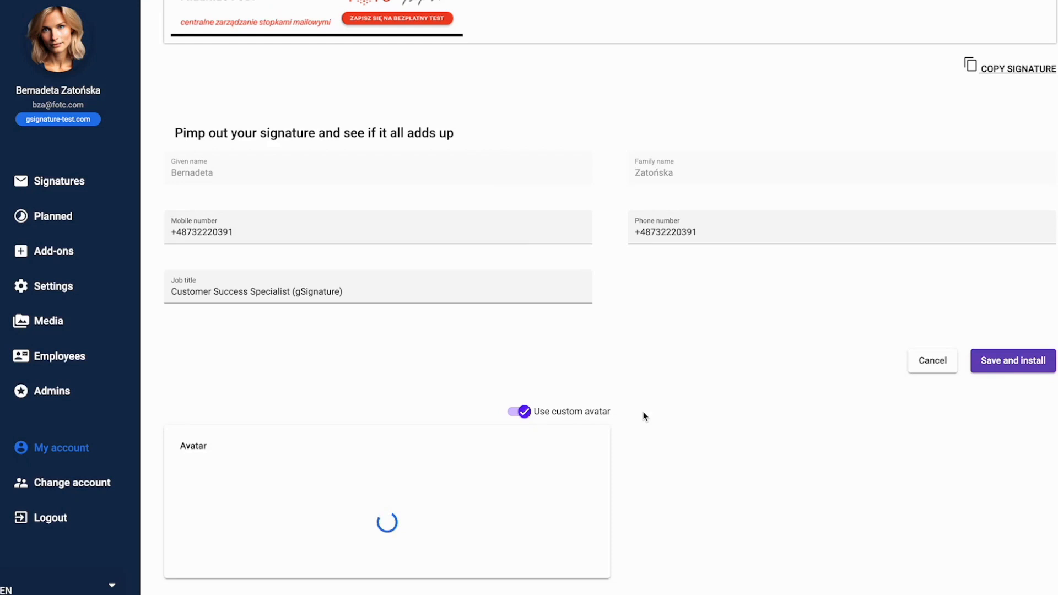
{"action": "scroll", "coordinate": [644, 417], "scroll_direction": "down", "scroll_amount": 5}
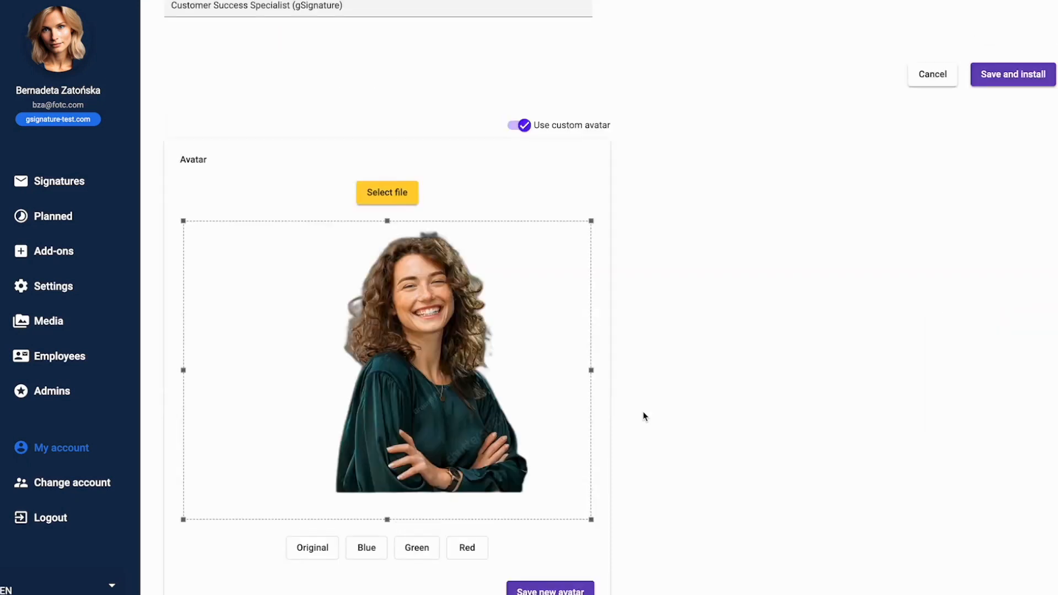
{"action": "left_click_drag", "start_coordinate": [590, 519], "coordinate": [528, 497]}
{"action": "left_click_drag", "start_coordinate": [183, 497], "coordinate": [328, 496]}
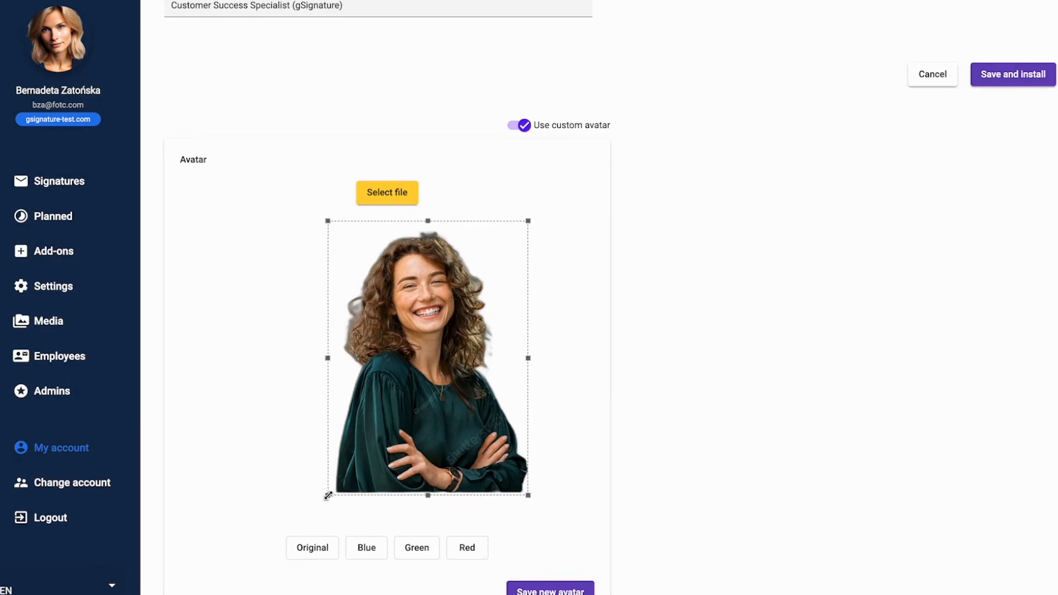